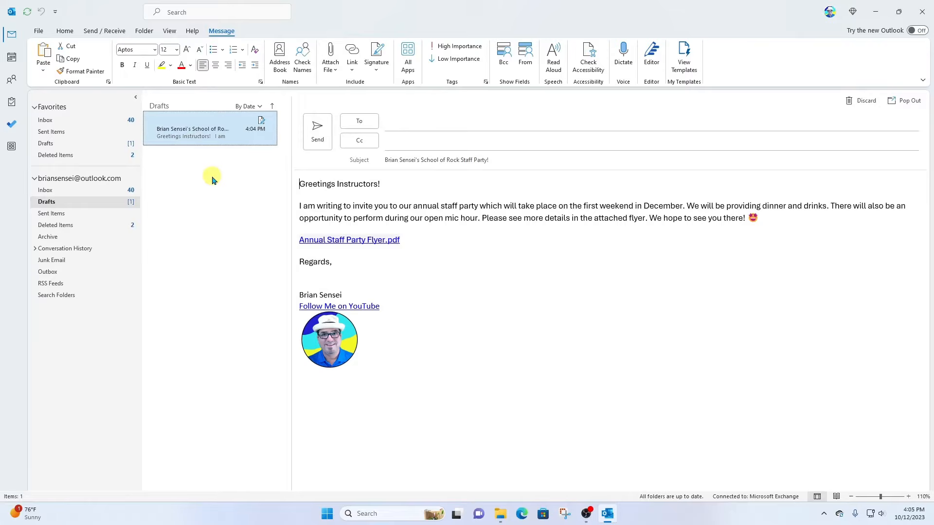
Switch from the staff-party invitation draft in Mail to the People contacts list
click(14, 82)
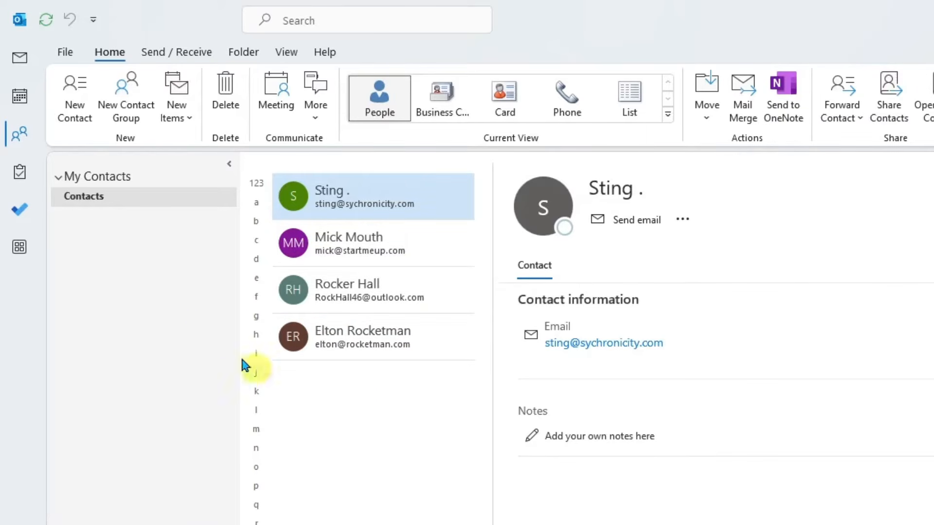
Create a new contact with the person's full name and e-mail address, and save it
click(75, 110)
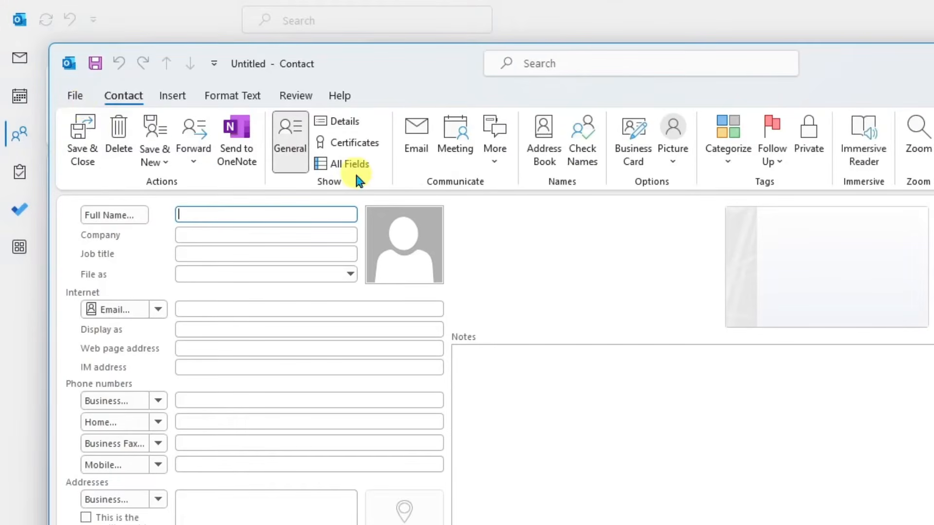
text(Billy Joel)
click(255, 308)
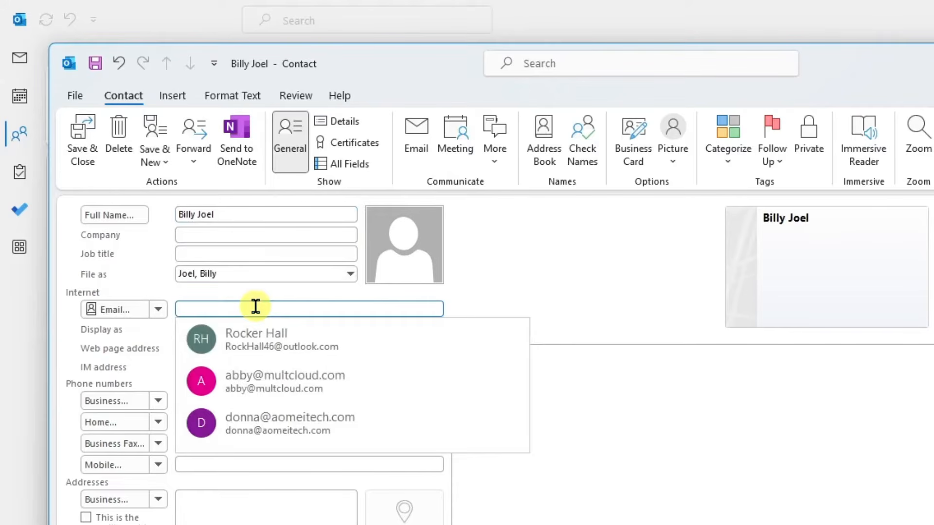
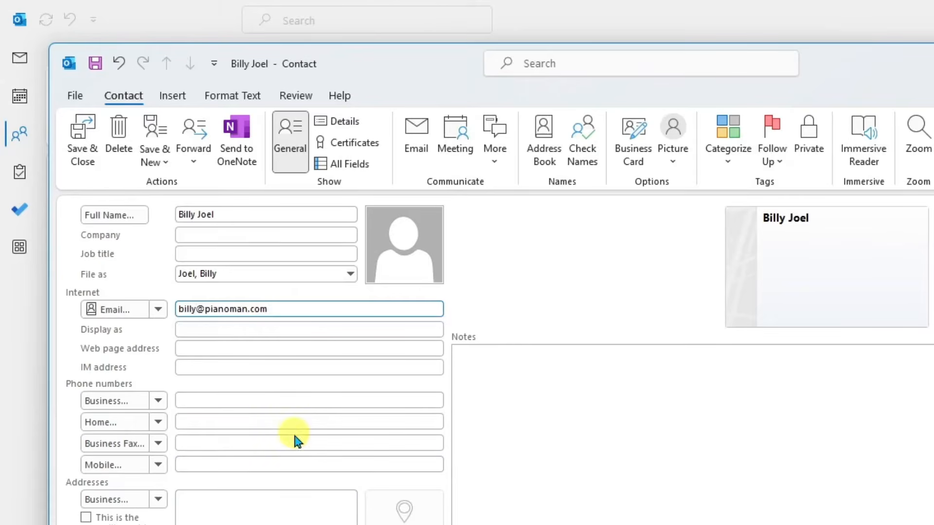
click(84, 145)
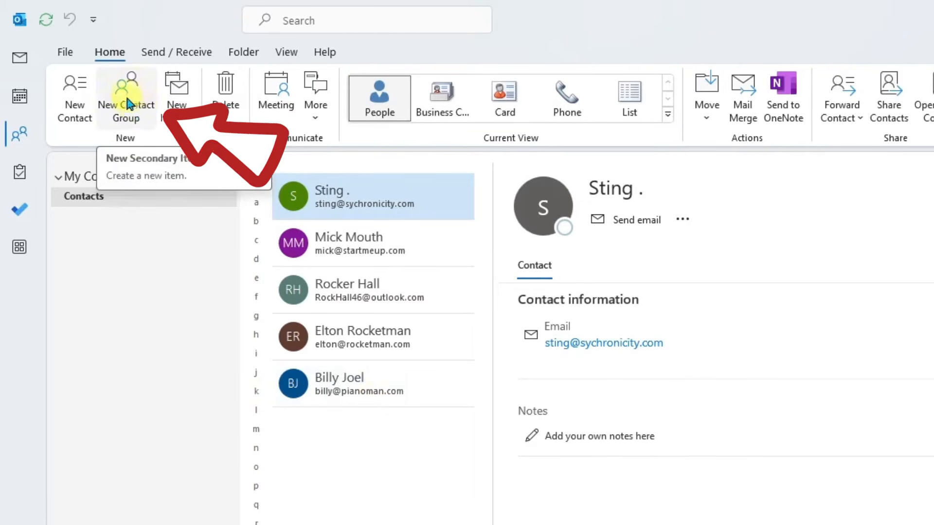
Create a contact group named 'School of Rock Instructors' and open its Add Members choices
click(140, 89)
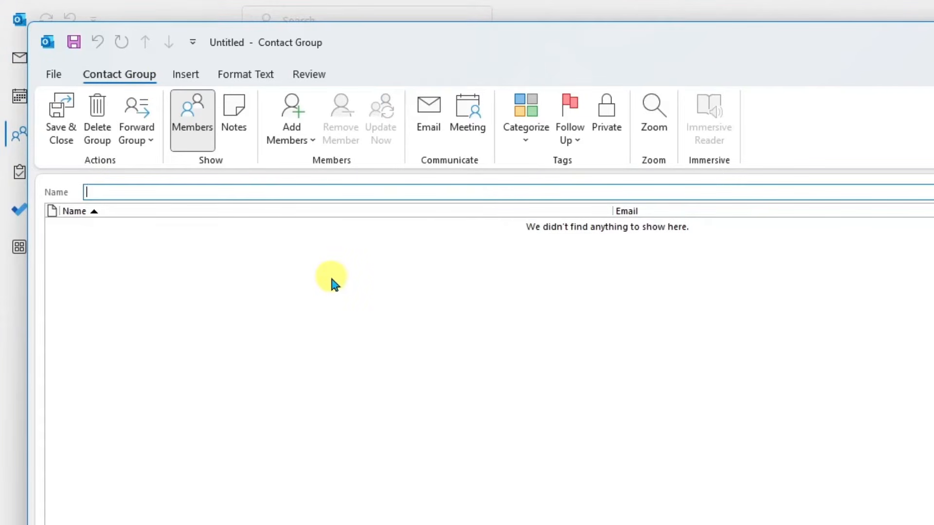
text(School of Rock Instructors)
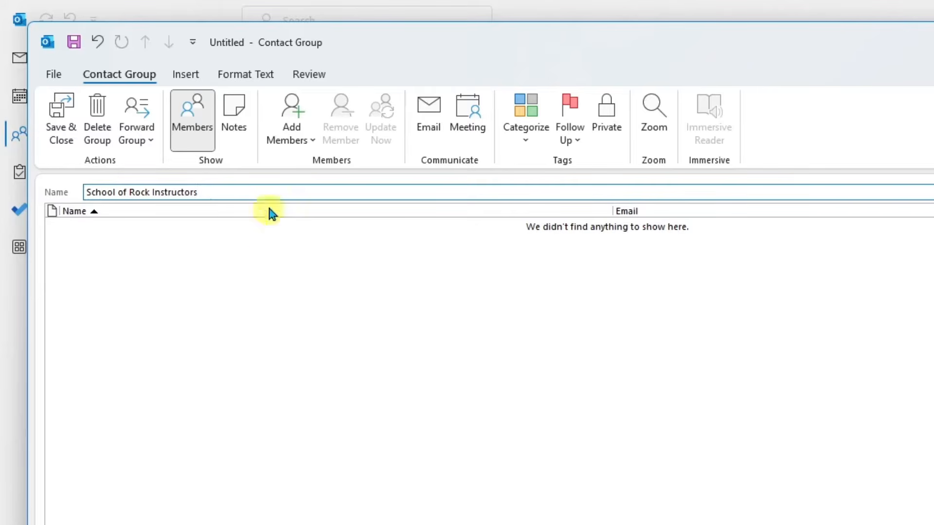
click(294, 114)
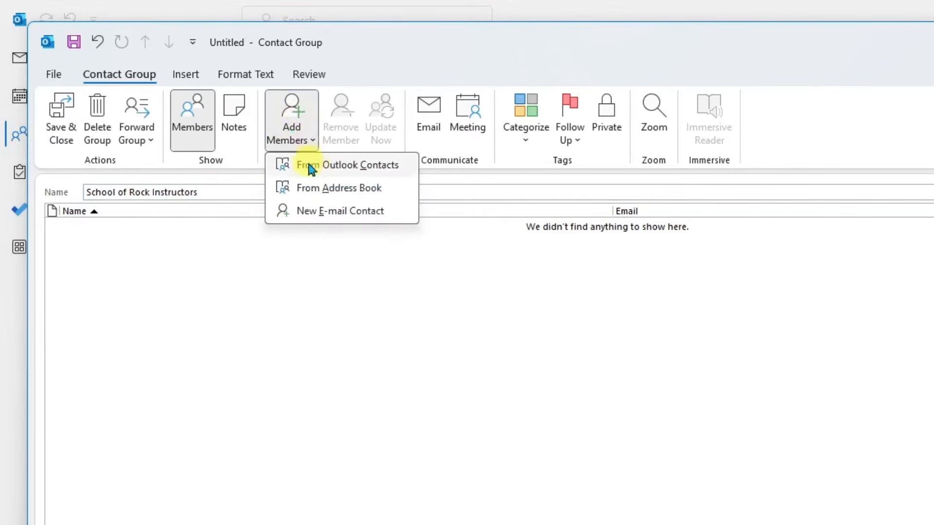
Add all five saved Outlook contacts as members of the group
click(400, 166)
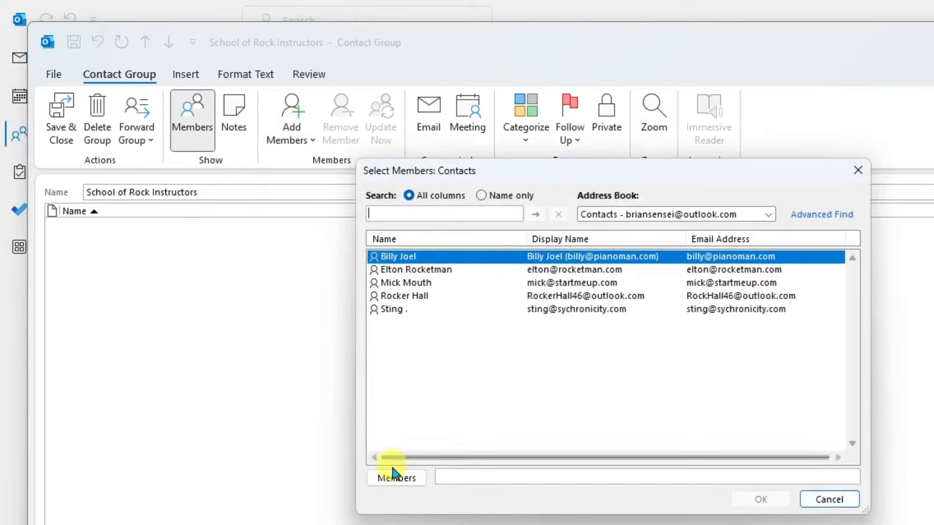
click(402, 483)
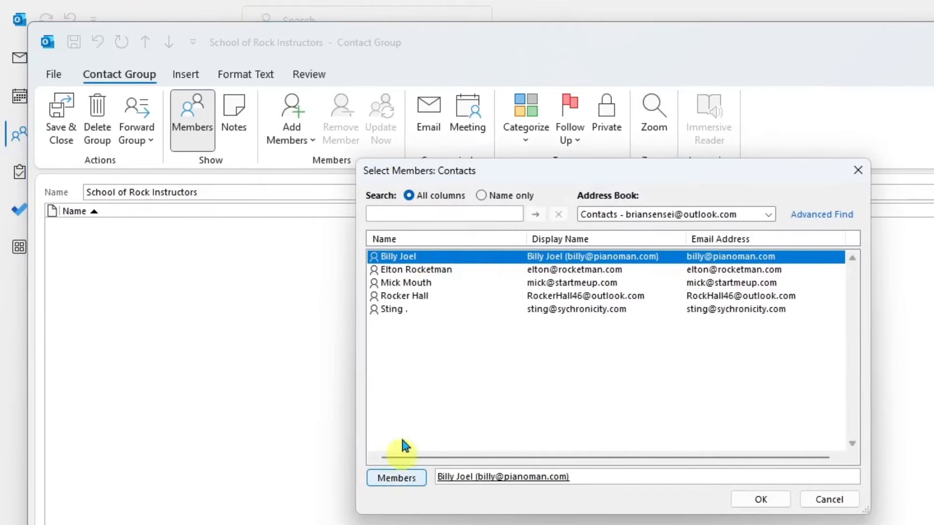
click(424, 270)
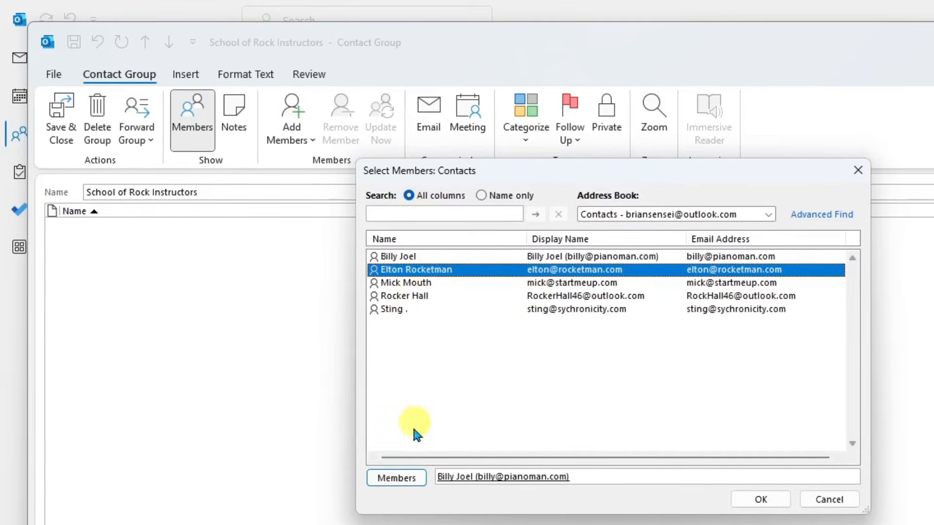
click(398, 479)
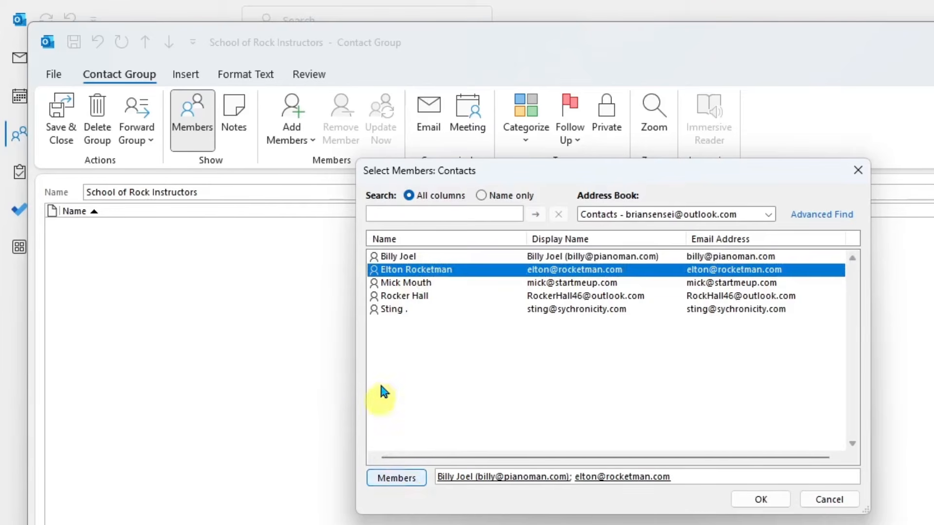
click(406, 284)
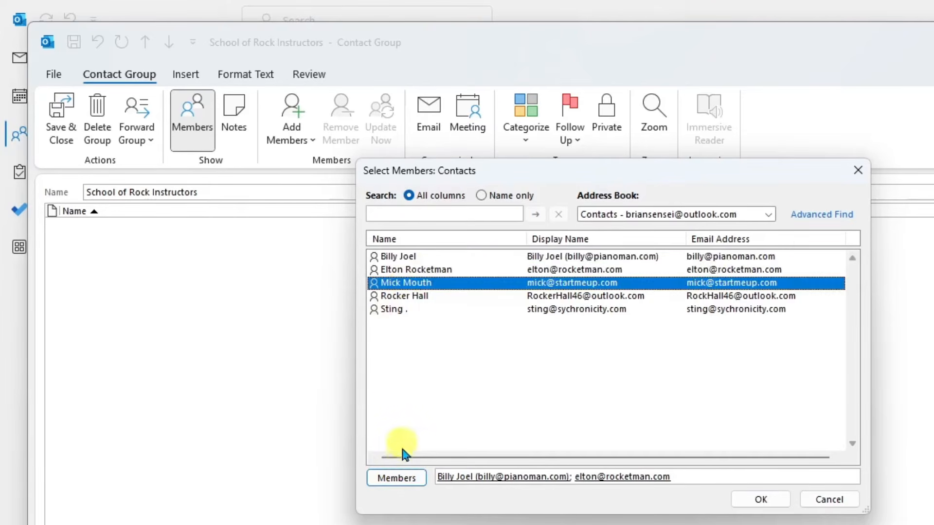
click(396, 479)
click(407, 297)
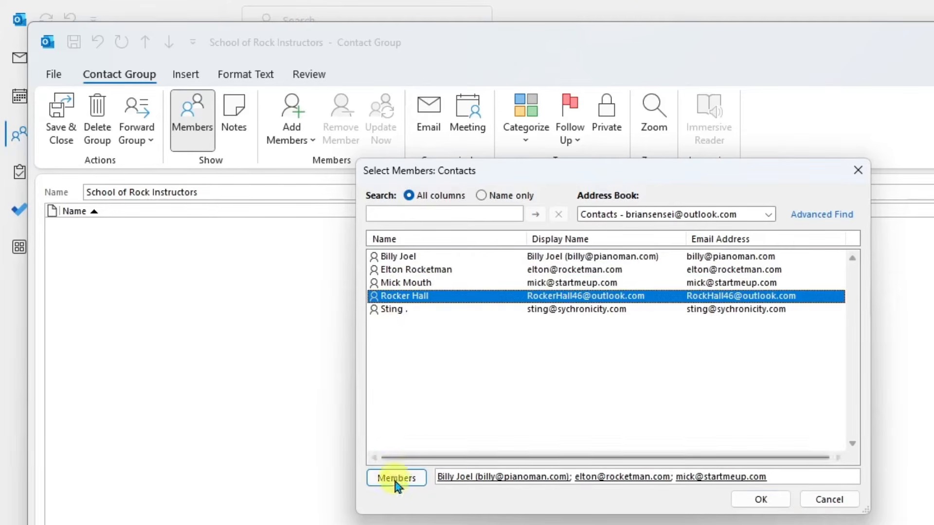
click(396, 479)
click(393, 309)
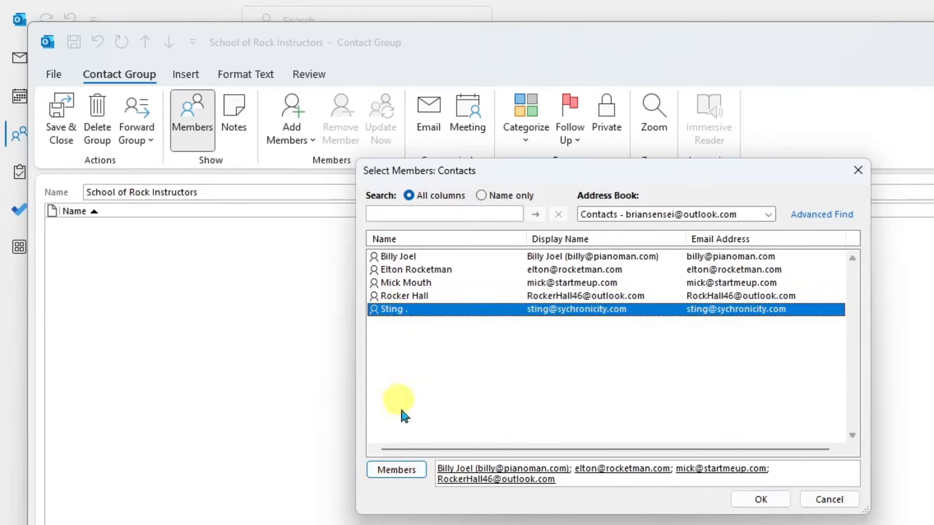
click(409, 471)
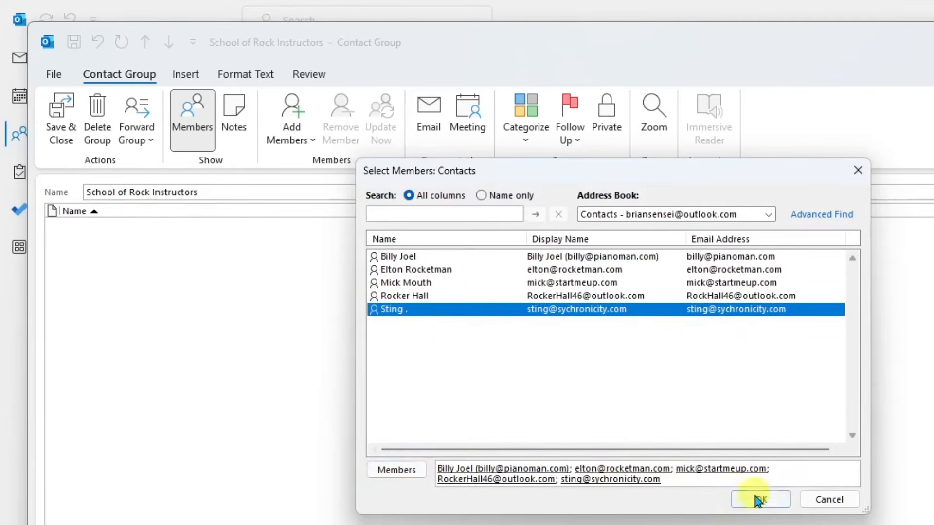
Confirm the five members, save the group, and go back to Mail
click(773, 498)
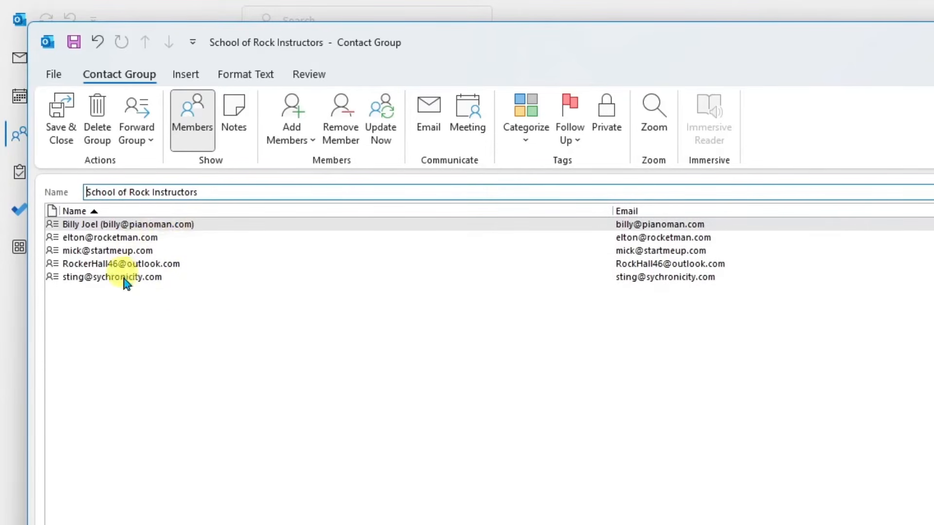
click(64, 123)
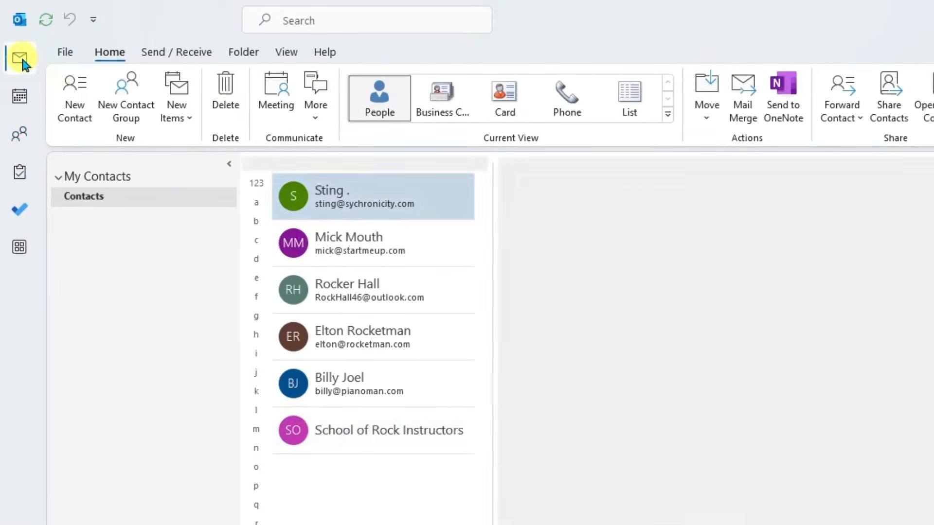
click(21, 57)
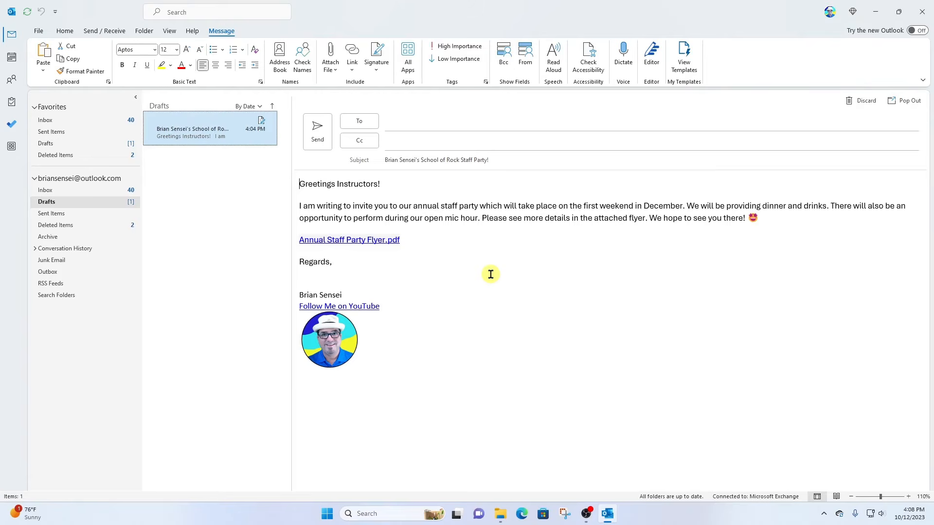
Address the staff-party draft to School of Rock Instructors, expanded into its five members
click(410, 121)
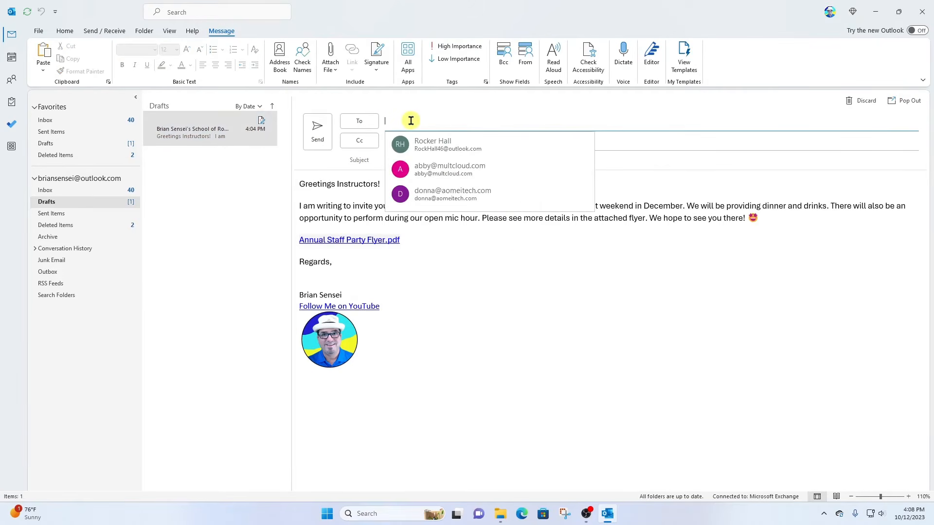
text(school)
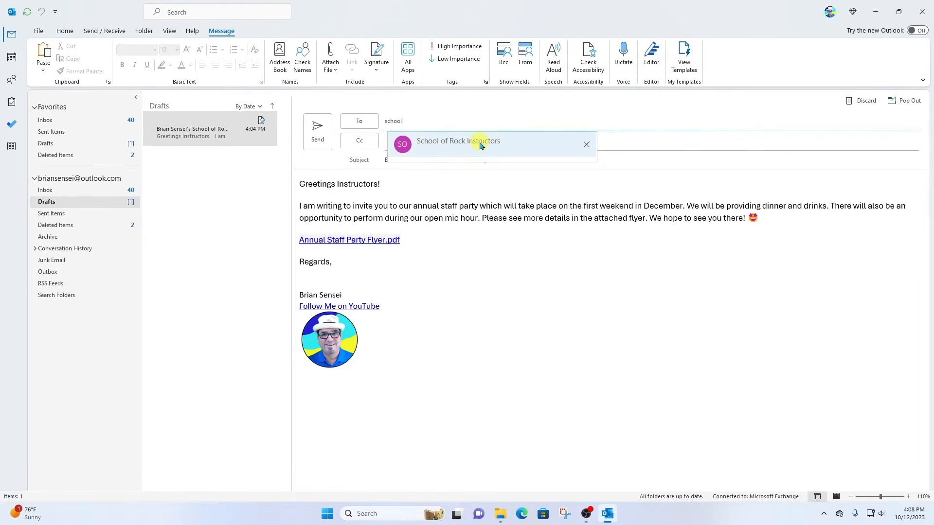
click(423, 146)
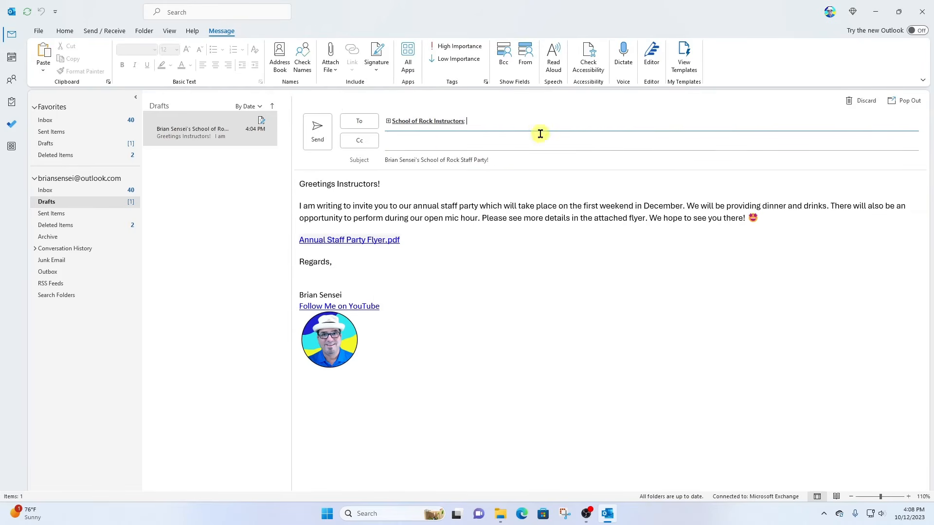
click(388, 122)
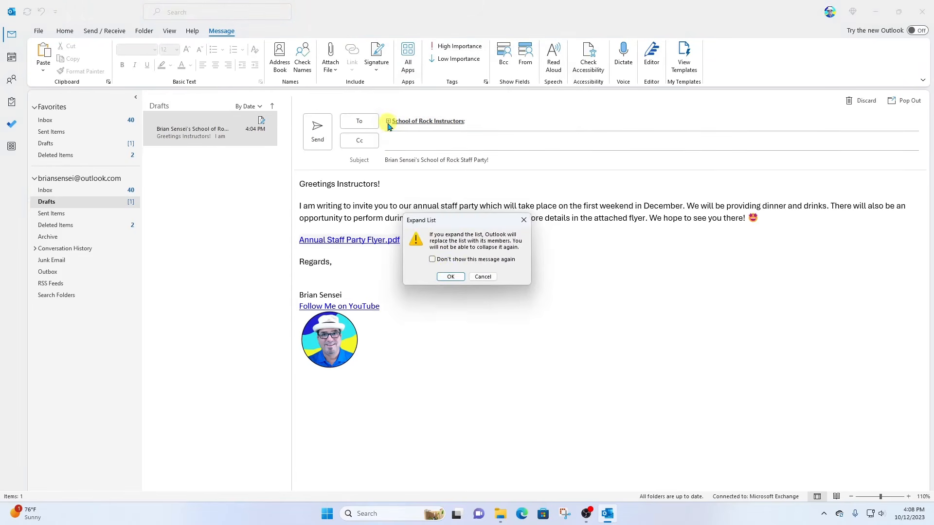
click(448, 275)
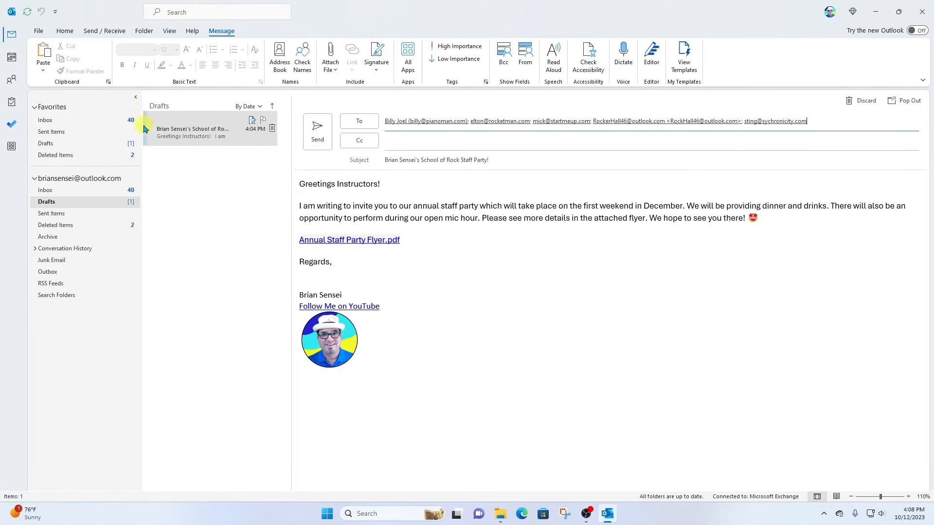
click(12, 80)
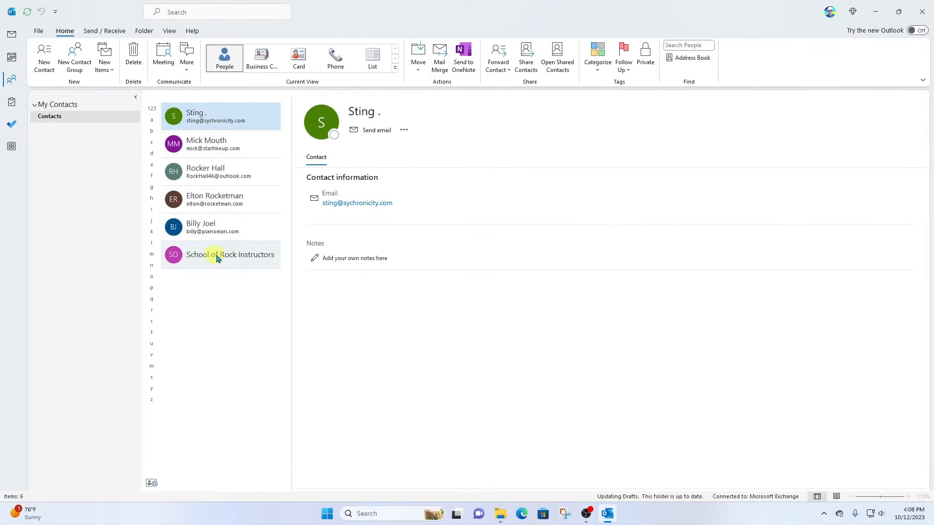
Review the School of Rock Instructors group's five members, close it, and minimize Outlook
click(219, 258)
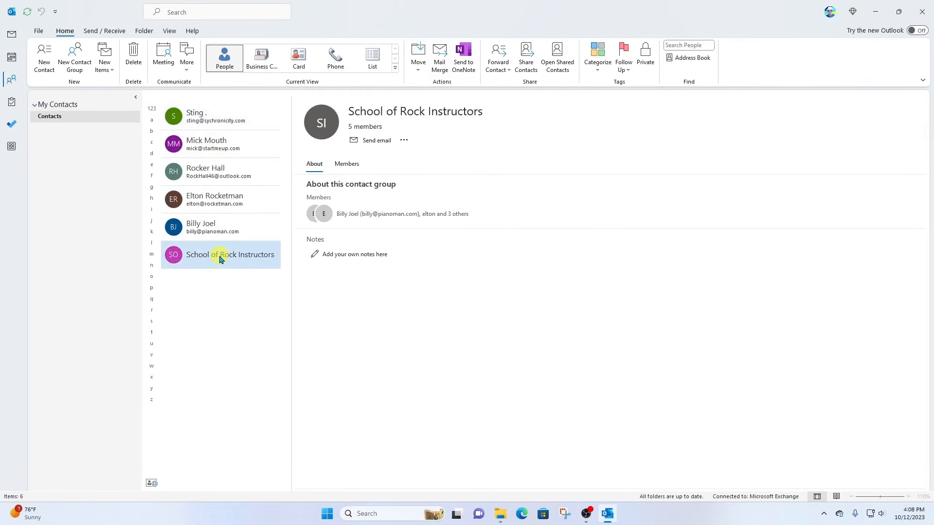
click(346, 165)
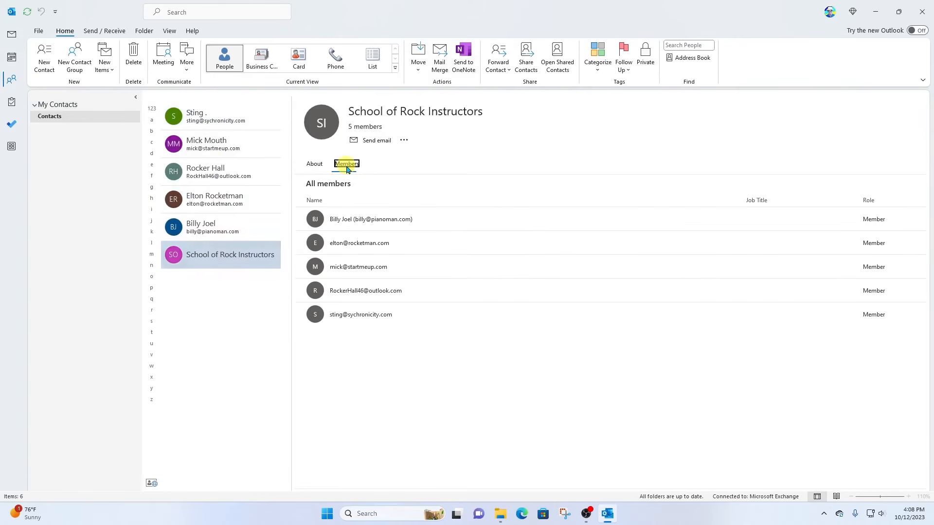
click(404, 140)
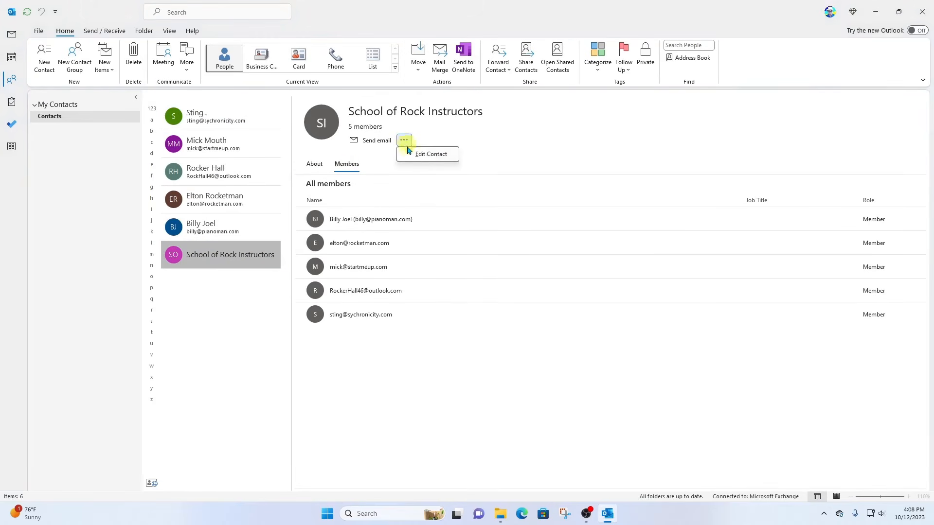
click(436, 155)
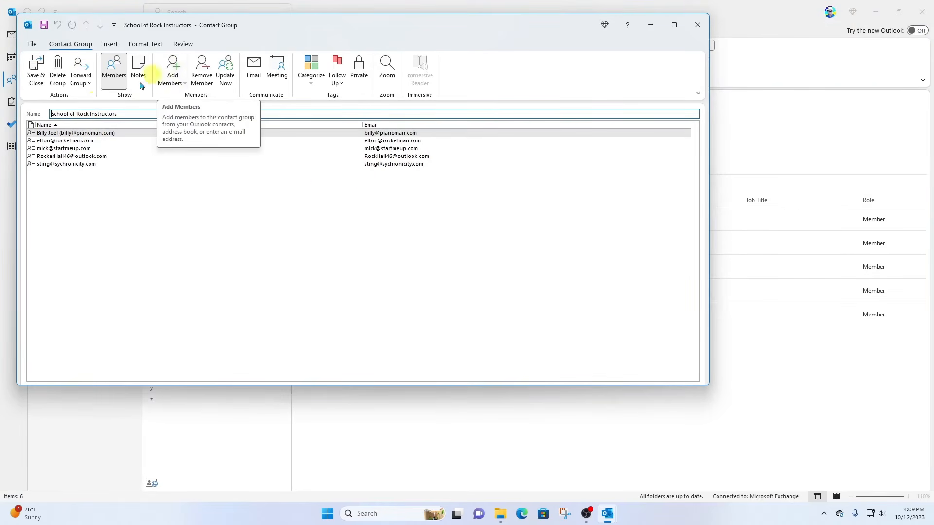
click(79, 132)
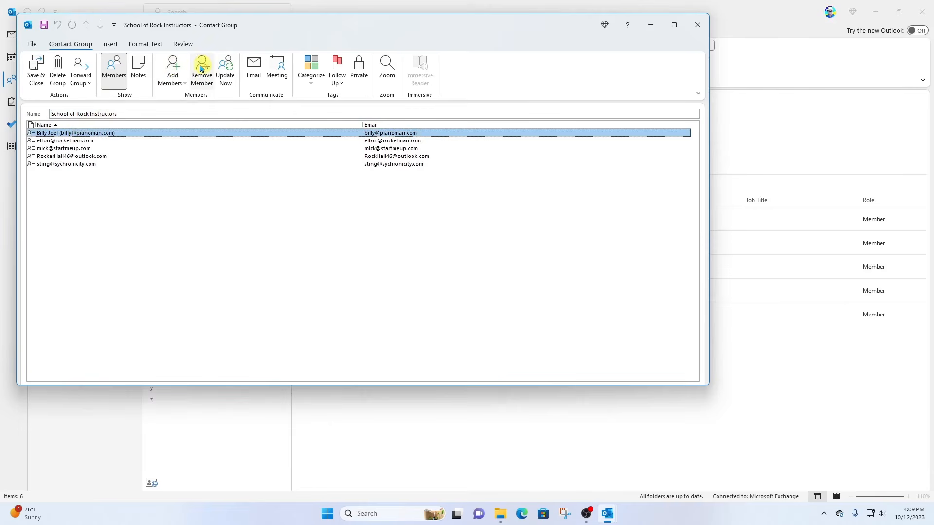
click(697, 25)
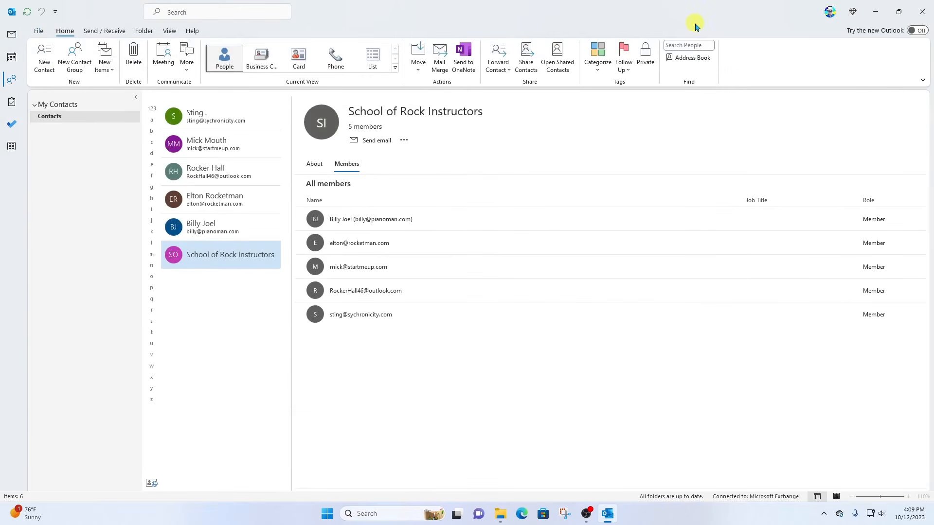
click(875, 11)
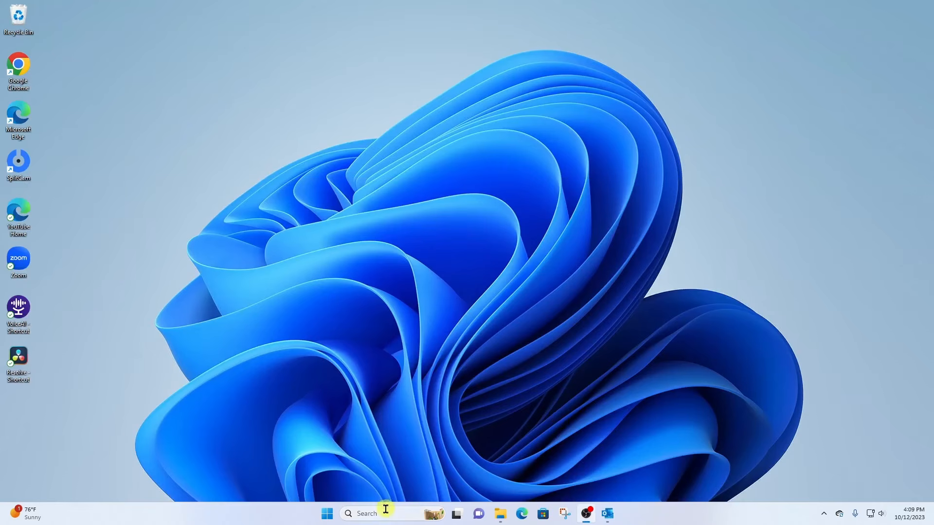
Launch Edge, open Outlook on the web from the New tab quick link, and go to People
click(521, 515)
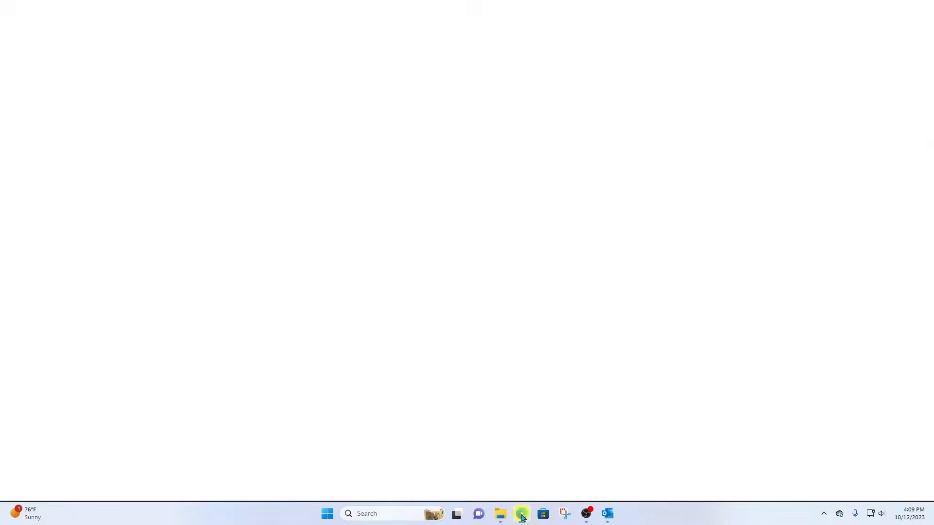
click(314, 296)
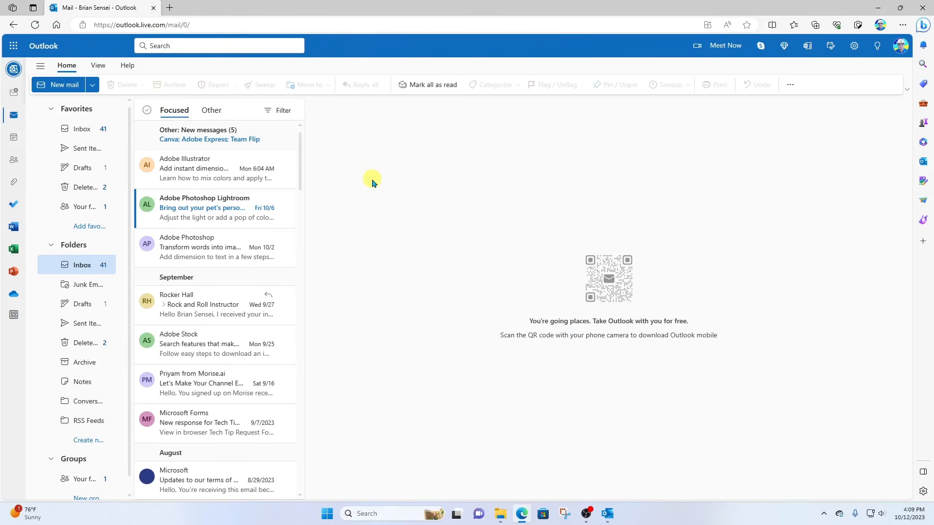
click(13, 162)
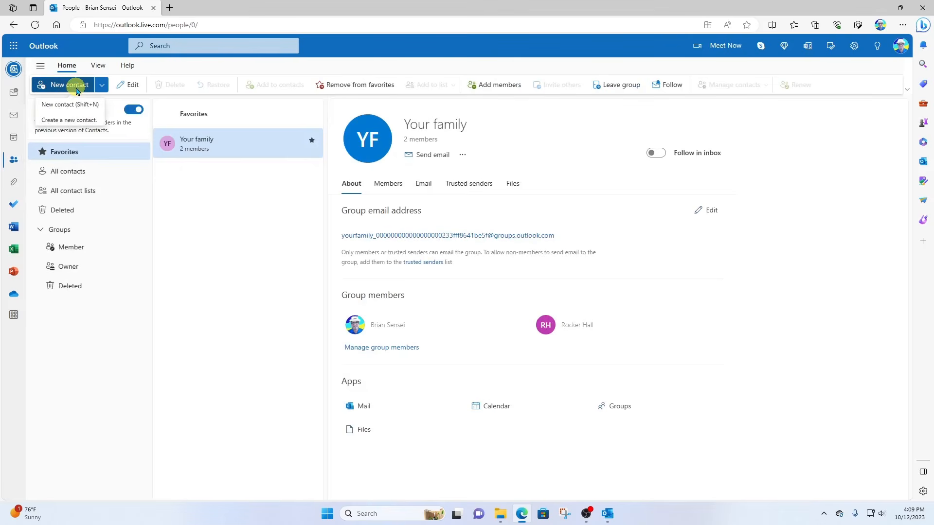
View School of Rock Instructors under All contact lists, then return to the Mail inbox
click(104, 193)
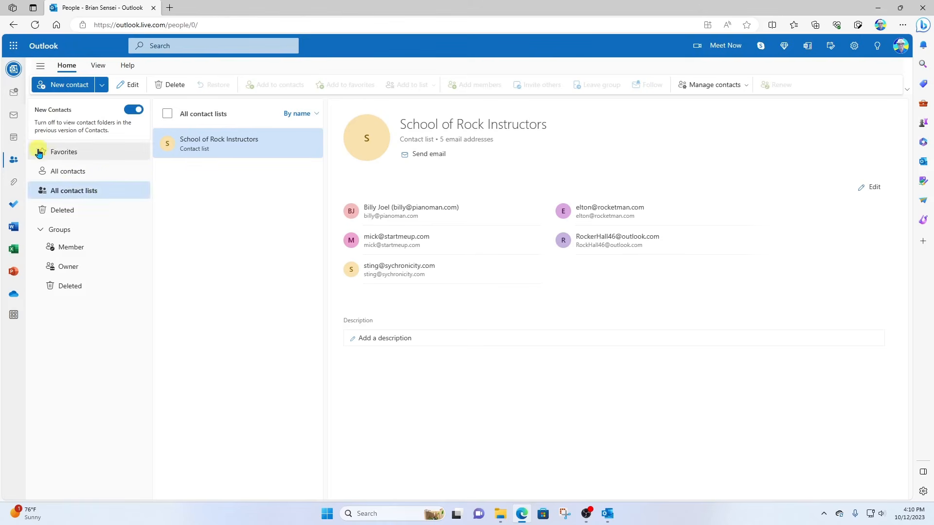
click(14, 118)
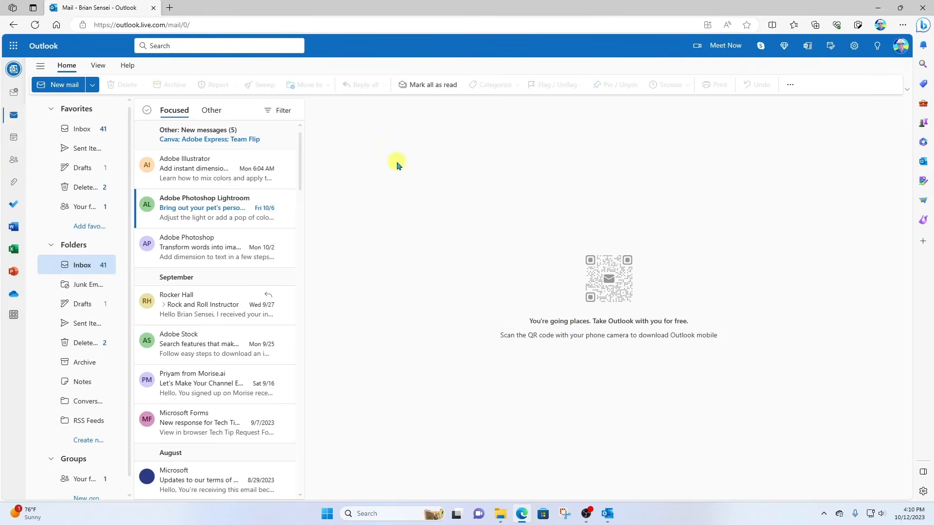